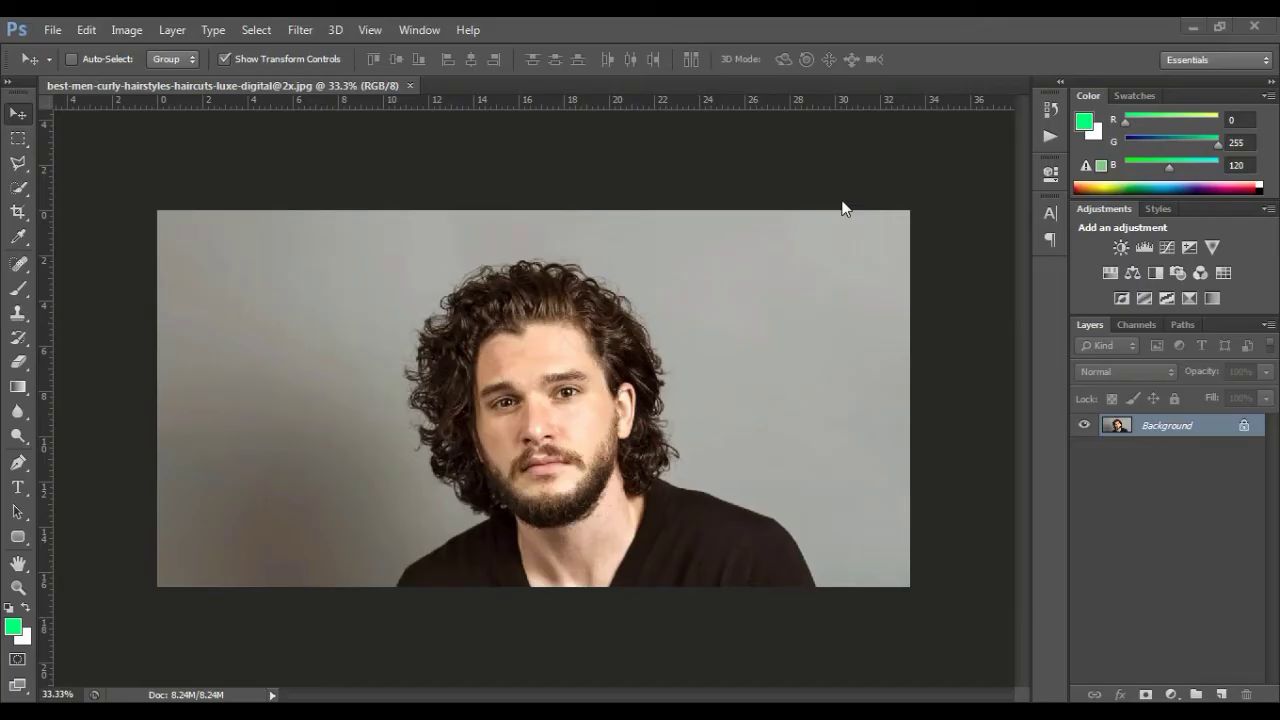
Unlock the Background into Layer 0 and create an empty Layer 1 above it
{"action": "double_click", "coordinate": [1243, 428]}
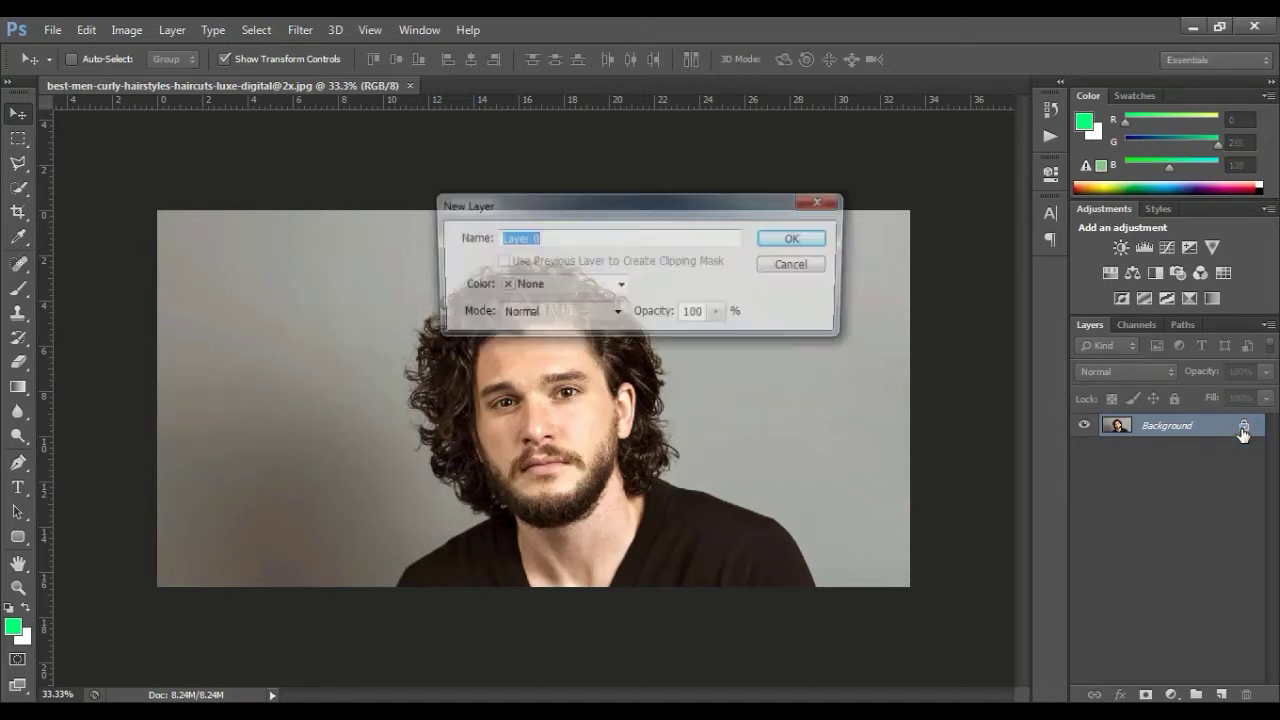
{"action": "left_click", "coordinate": [779, 243]}
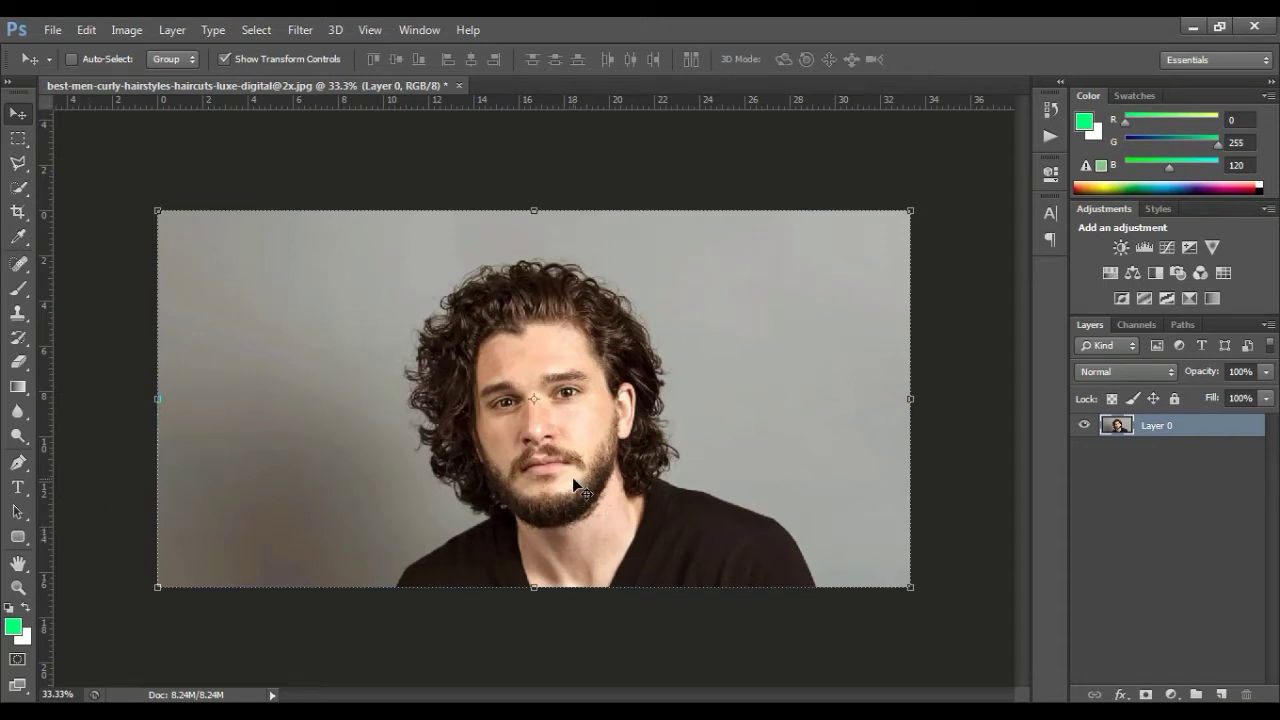
{"action": "key", "text": "ctrl+shift+n"}
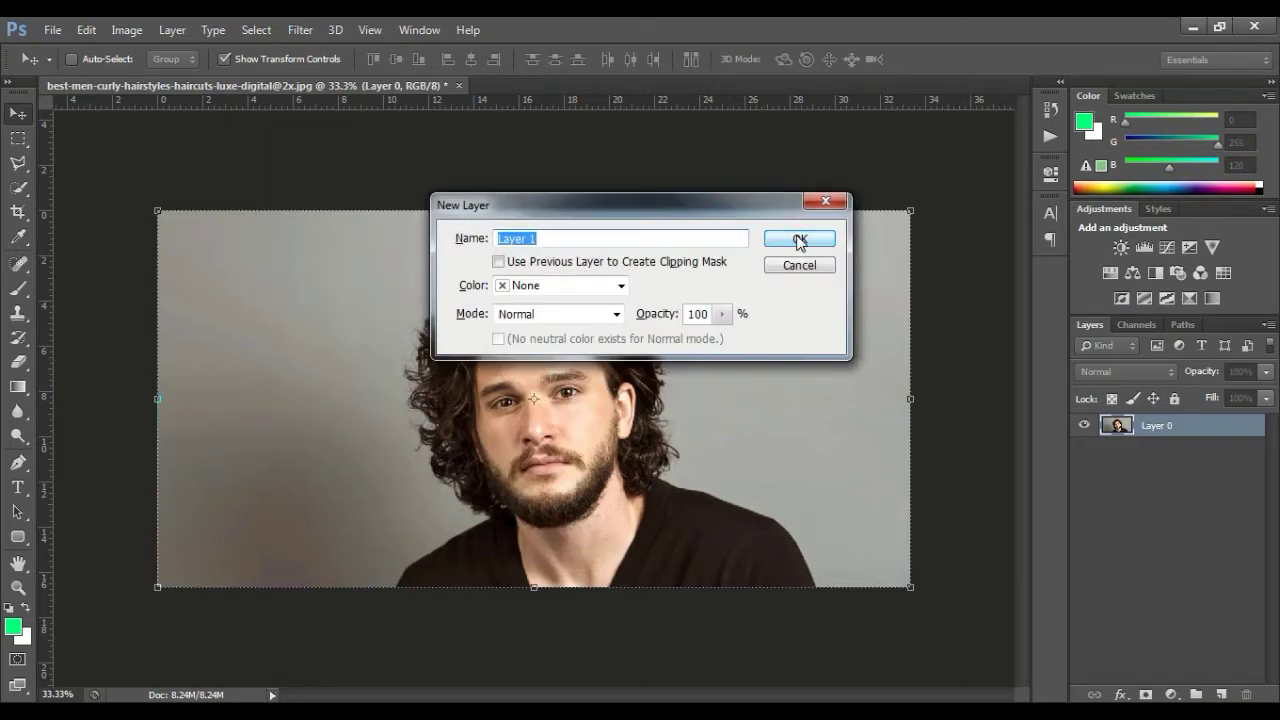
{"action": "left_click", "coordinate": [800, 241]}
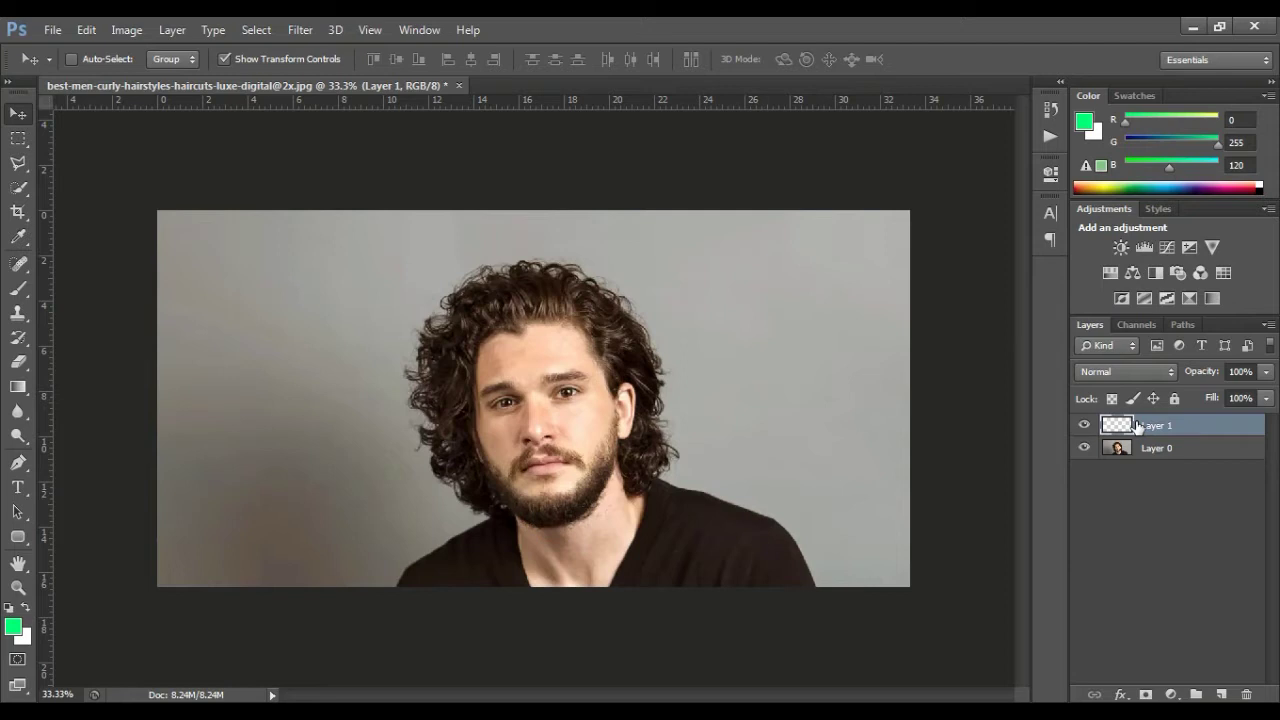
Change the foreground colour from green to orange ff9212
{"action": "left_click", "coordinate": [14, 628]}
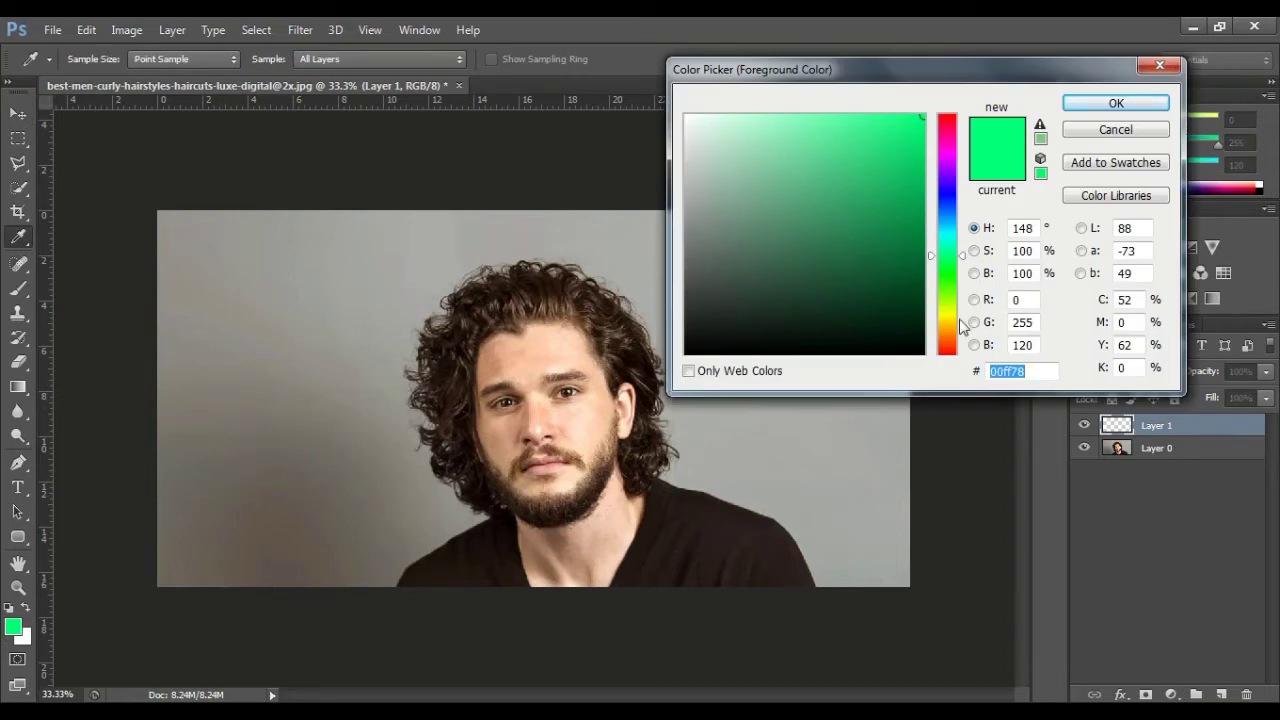
{"action": "left_click", "coordinate": [955, 350]}
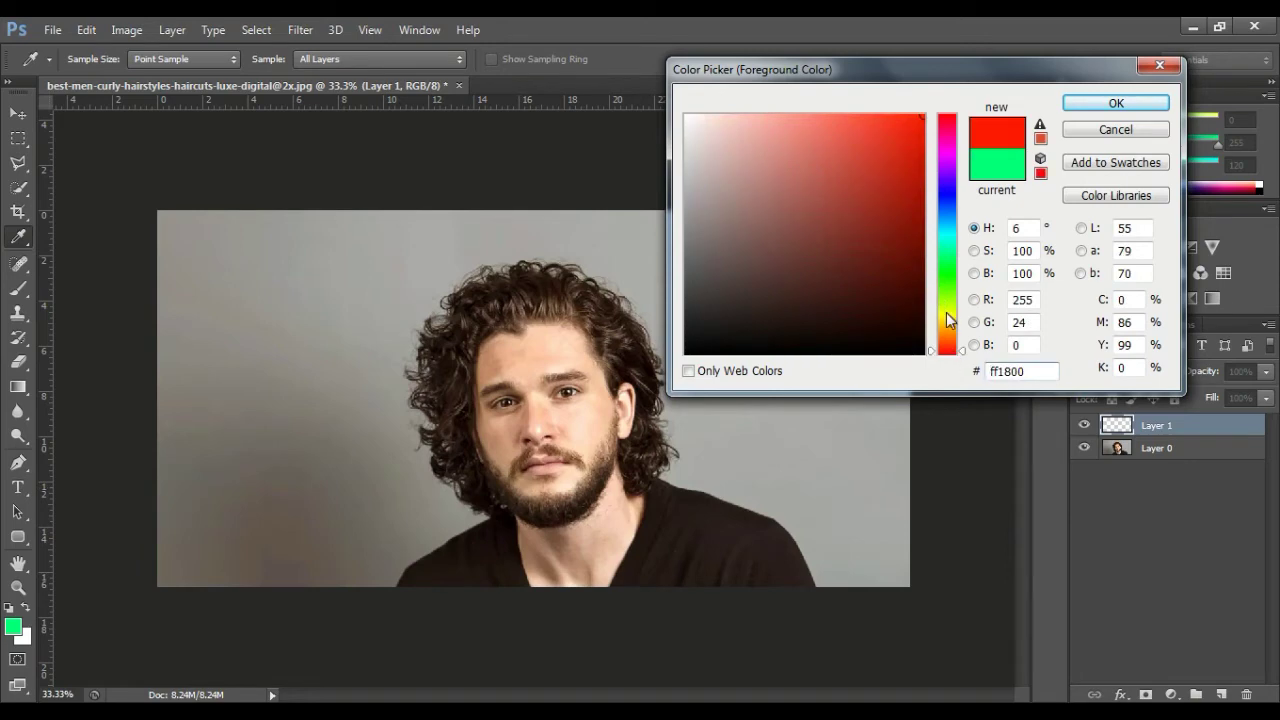
{"action": "left_click_drag", "start_coordinate": [950, 320], "coordinate": [950, 333]}
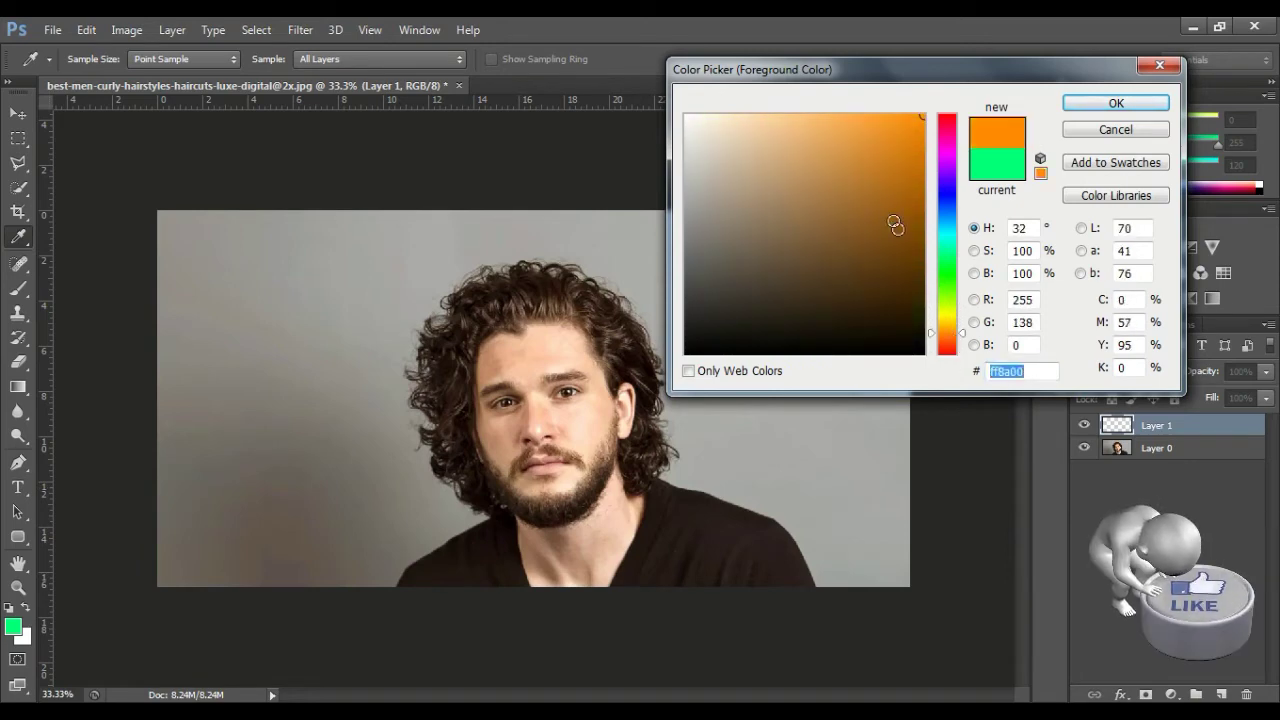
{"action": "left_click_drag", "start_coordinate": [895, 225], "coordinate": [907, 116]}
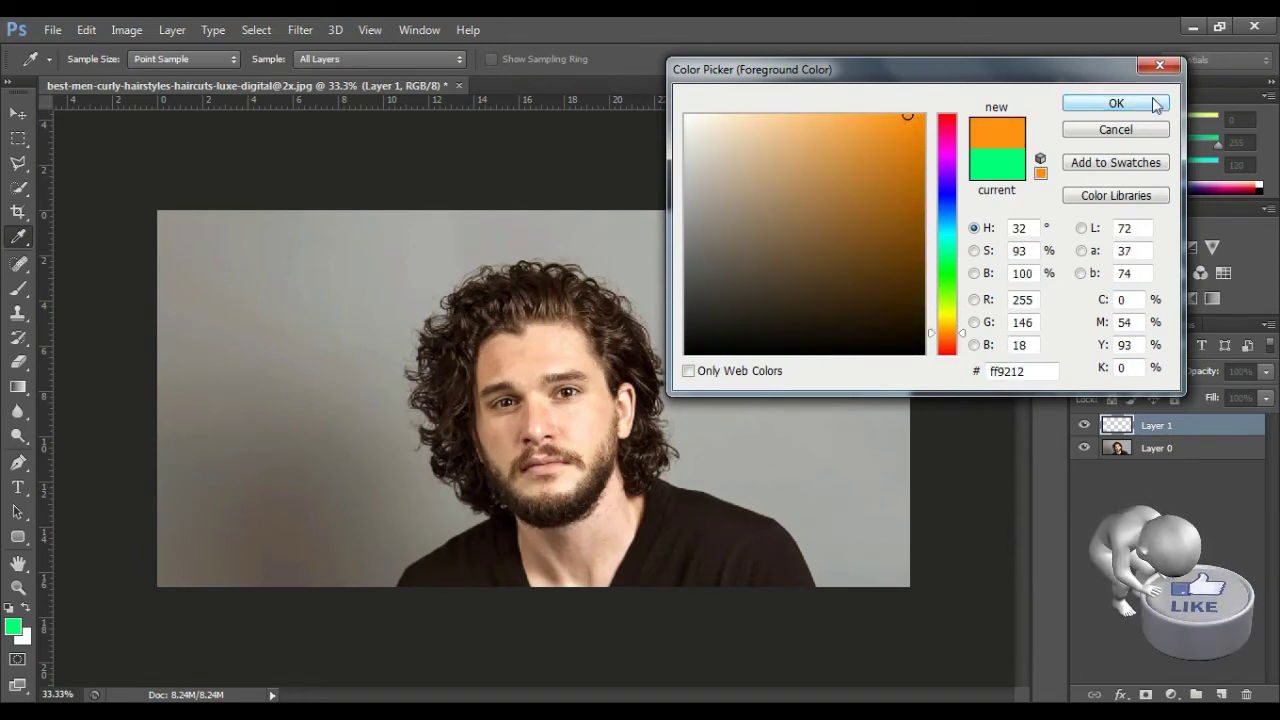
{"action": "left_click", "coordinate": [1115, 103]}
{"action": "key", "text": "v"}
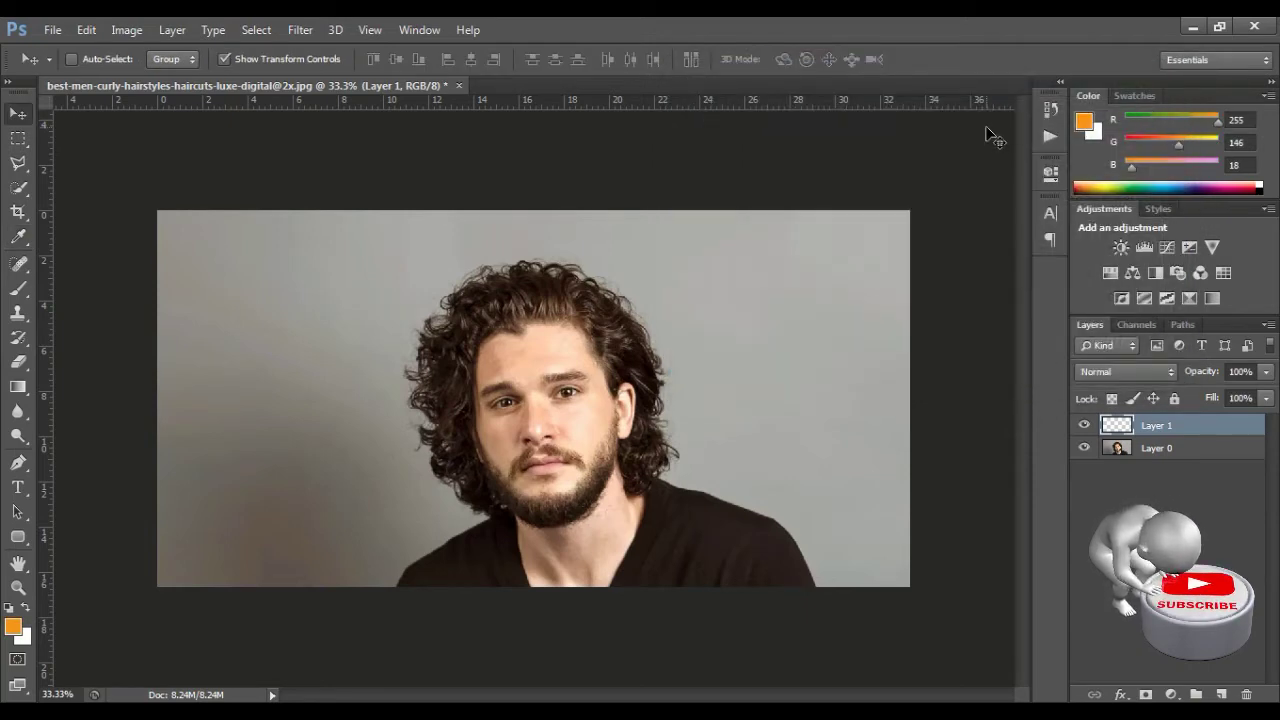
Fill Layer 1 with orange, move it below Layer 0, and make Layer 0 active
{"action": "key", "text": "alt+BackSpace"}
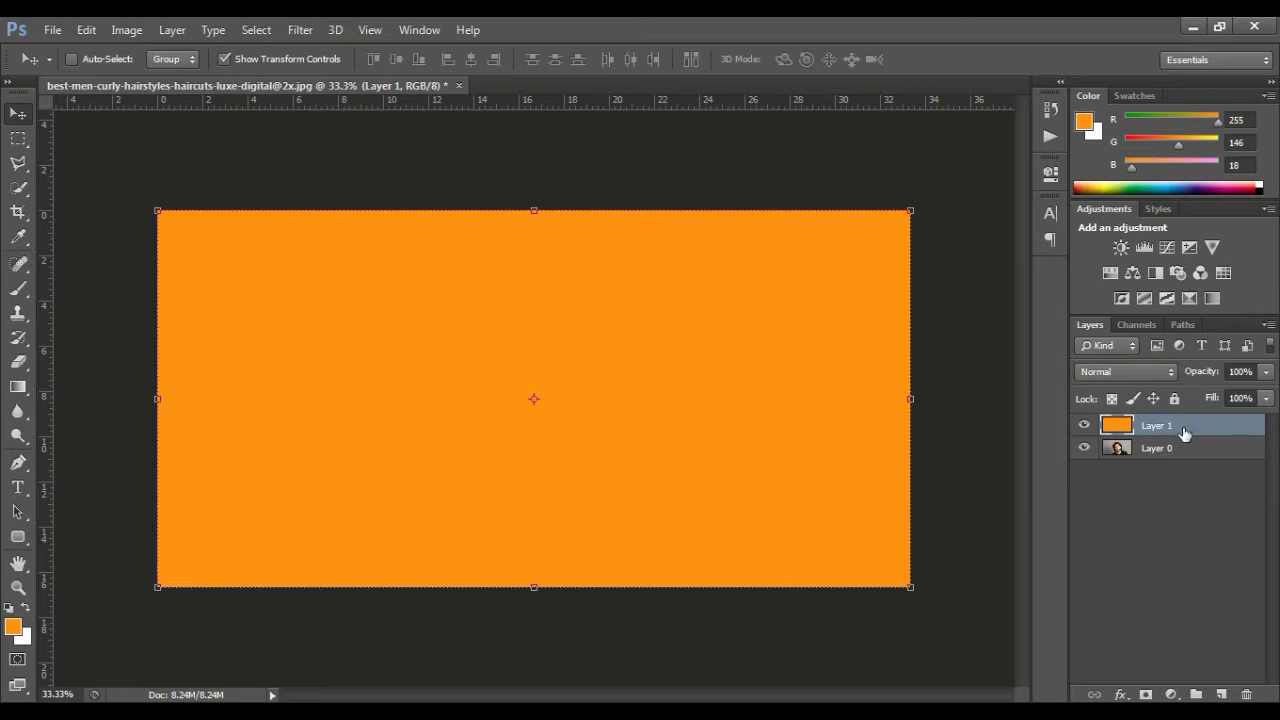
{"action": "left_click_drag", "start_coordinate": [1184, 434], "coordinate": [1180, 474]}
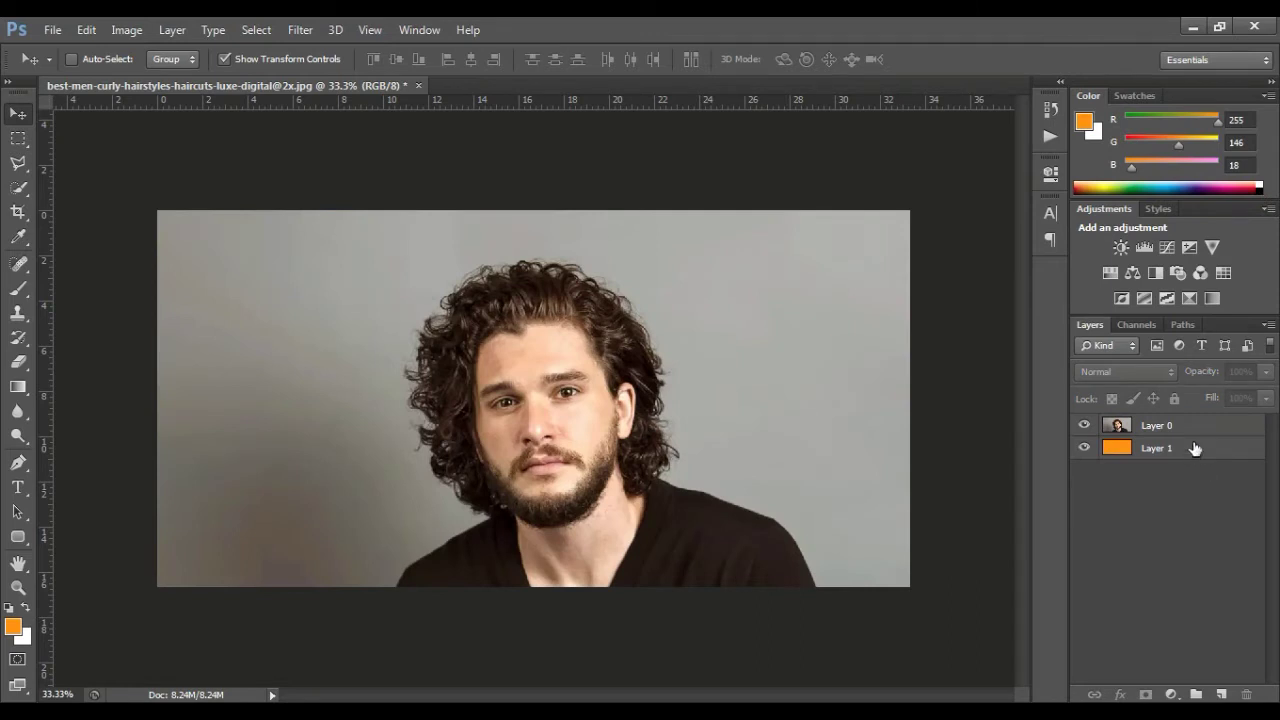
{"action": "left_click", "coordinate": [1198, 432]}
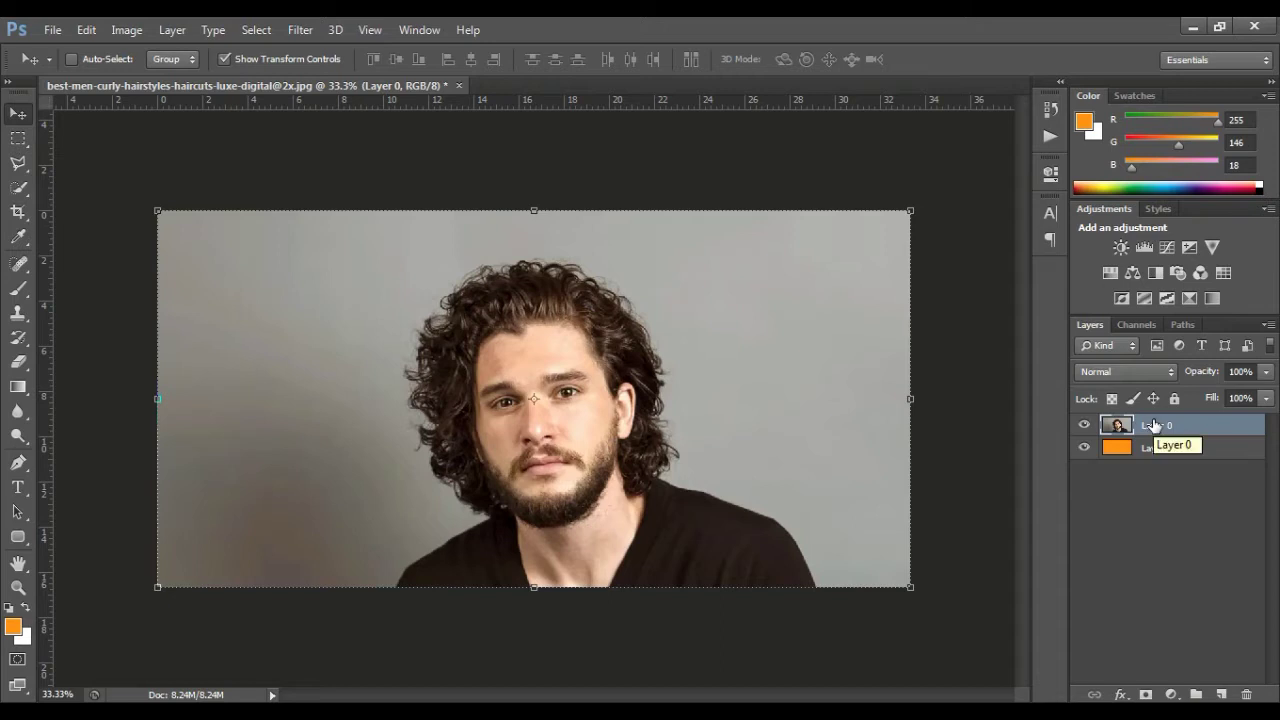
Quick-select the man's hair, face and shirt, adding the stray top-right and right-side curls
{"action": "key", "text": "w"}
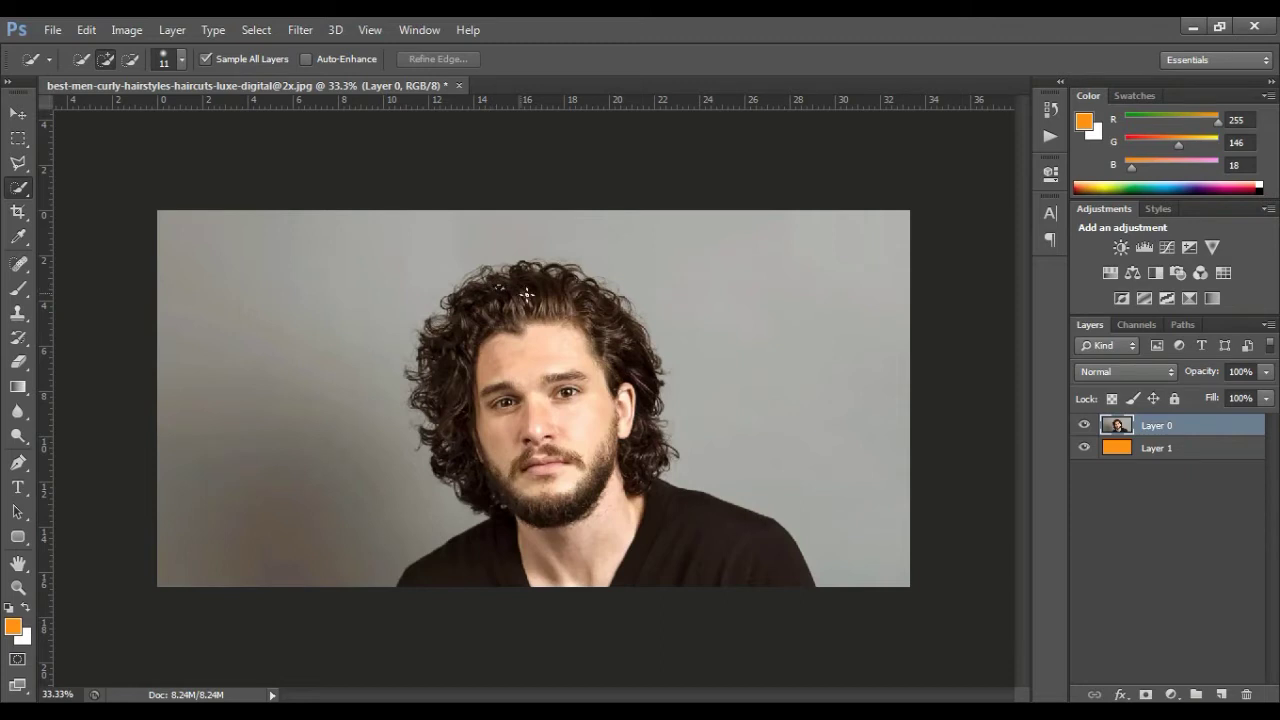
{"action": "left_click_drag", "start_coordinate": [526, 294], "coordinate": [560, 268]}
{"action": "left_click_drag", "start_coordinate": [562, 316], "coordinate": [701, 547]}
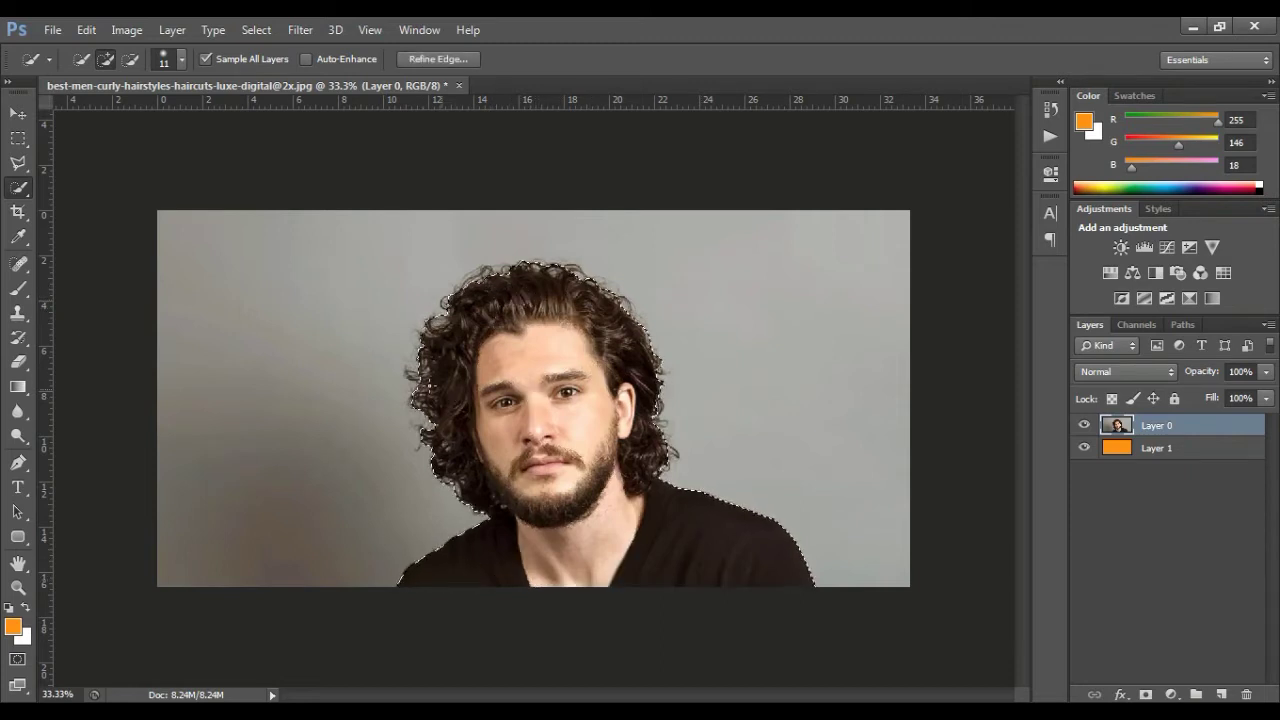
{"action": "scroll", "coordinate": [550, 339], "scroll_direction": "up", "scroll_amount": 3}
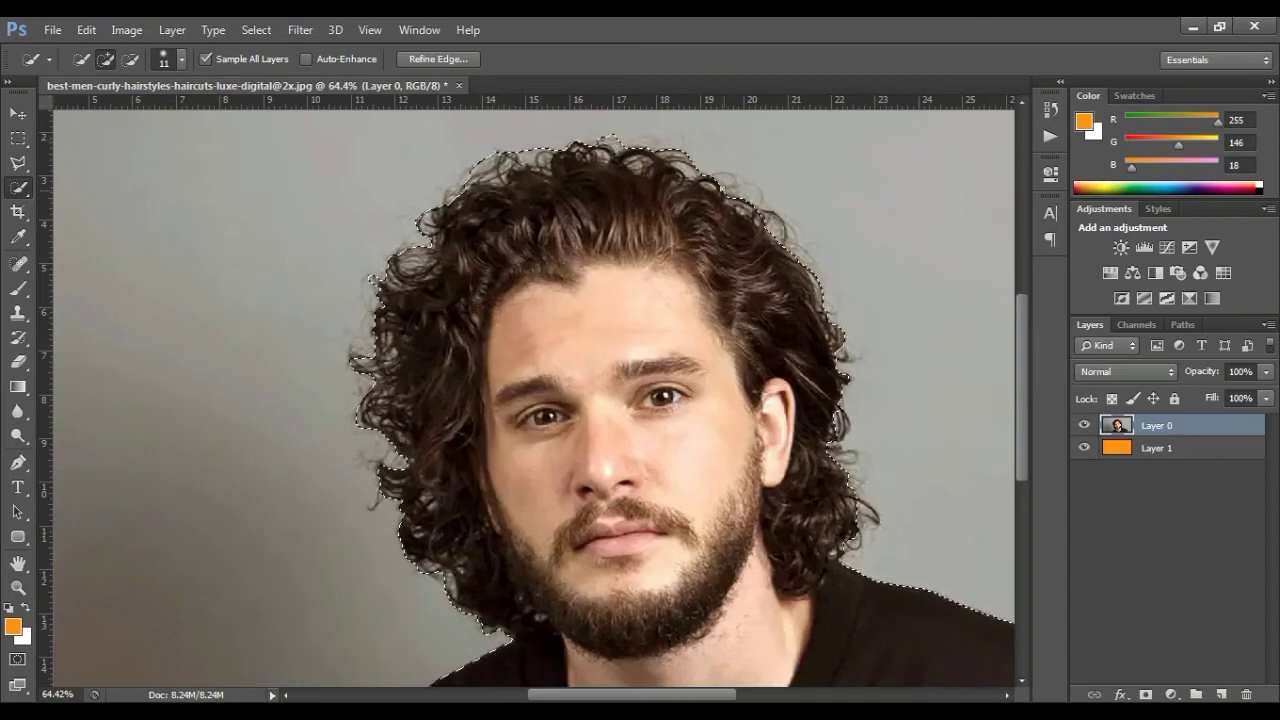
{"action": "left_click", "coordinate": [738, 198]}
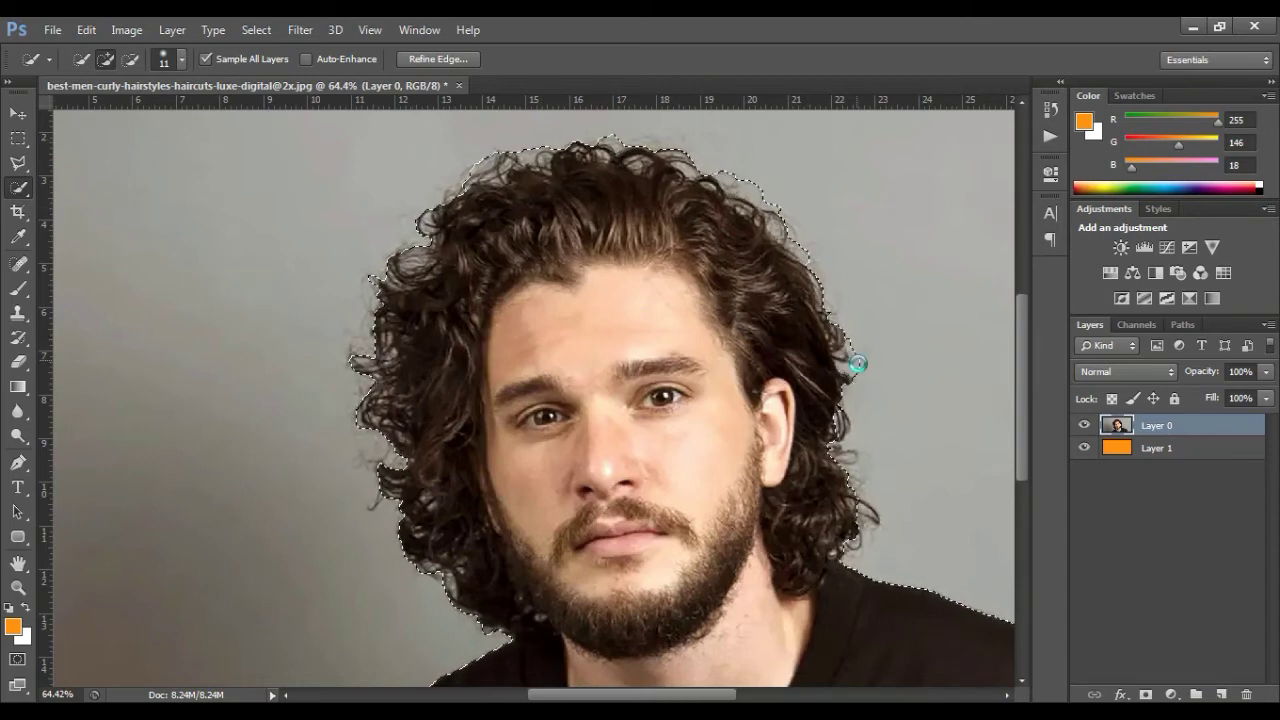
{"action": "left_click_drag", "start_coordinate": [857, 370], "coordinate": [857, 462]}
{"action": "scroll", "coordinate": [877, 517], "scroll_direction": "down", "scroll_amount": 3}
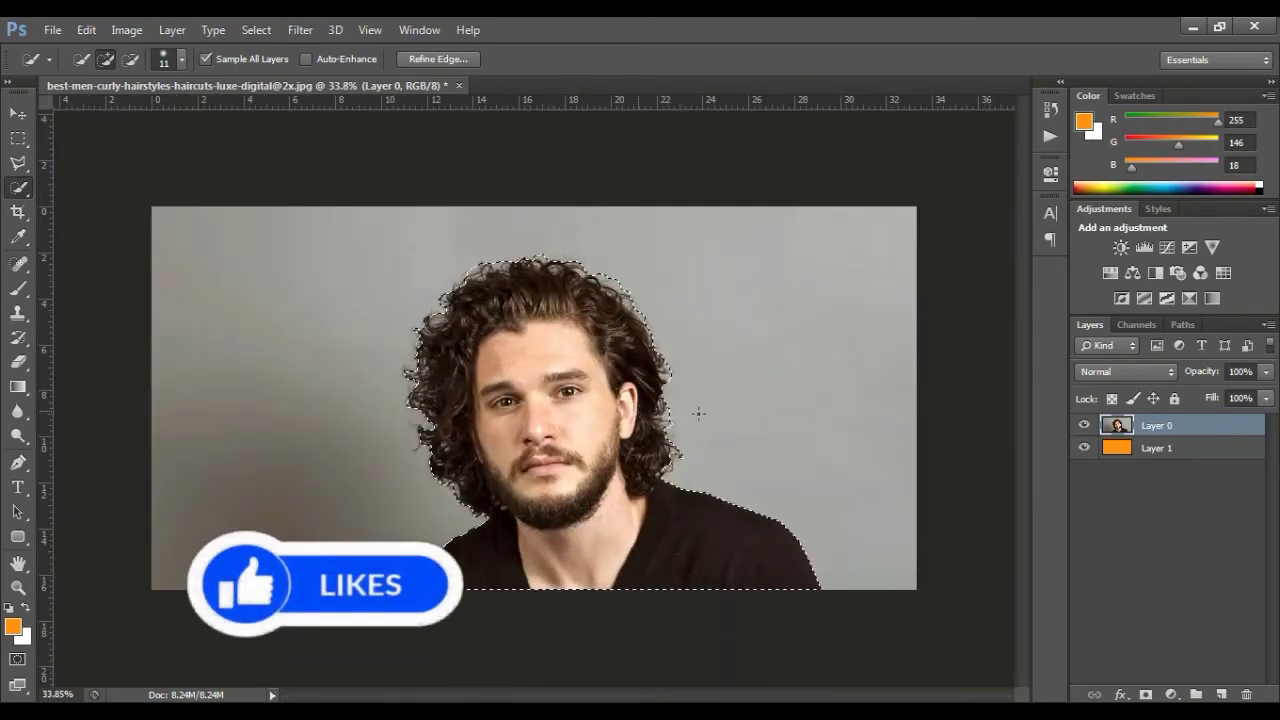
In Refine Edge, use the On Black view and turn on Smart Radius at 9 px
{"action": "left_click", "coordinate": [444, 58]}
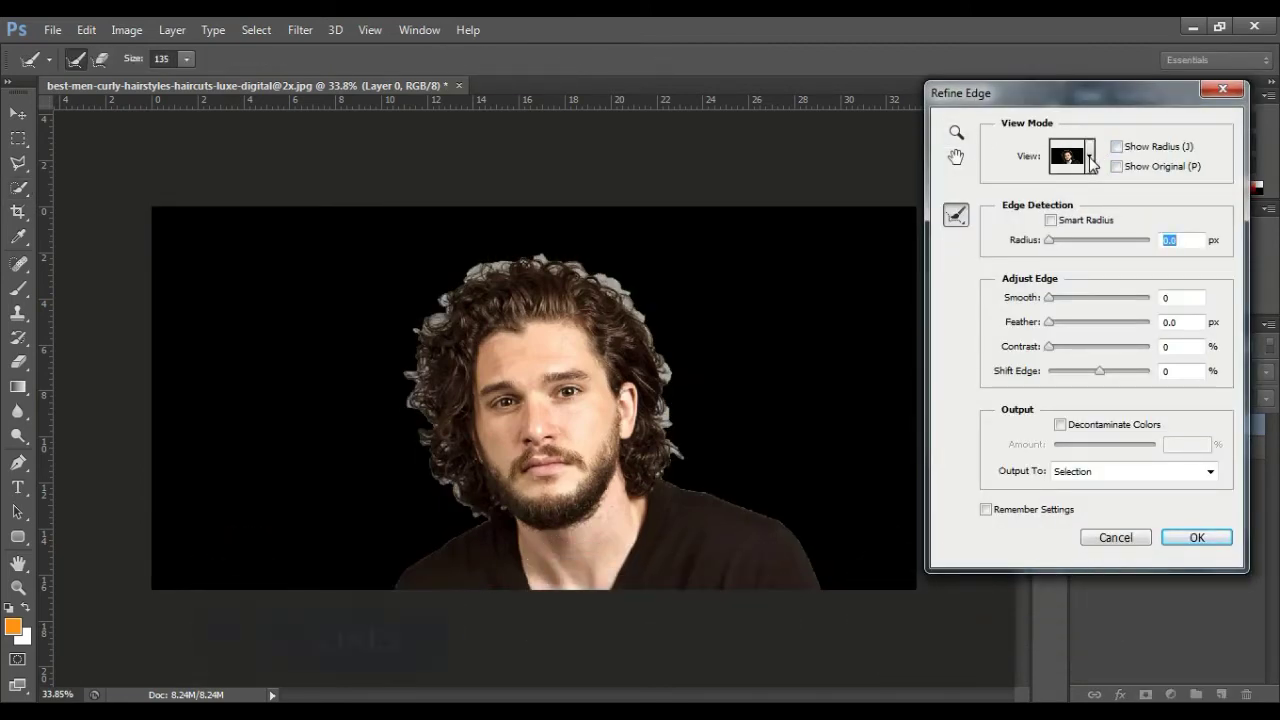
{"action": "left_click", "coordinate": [1089, 157]}
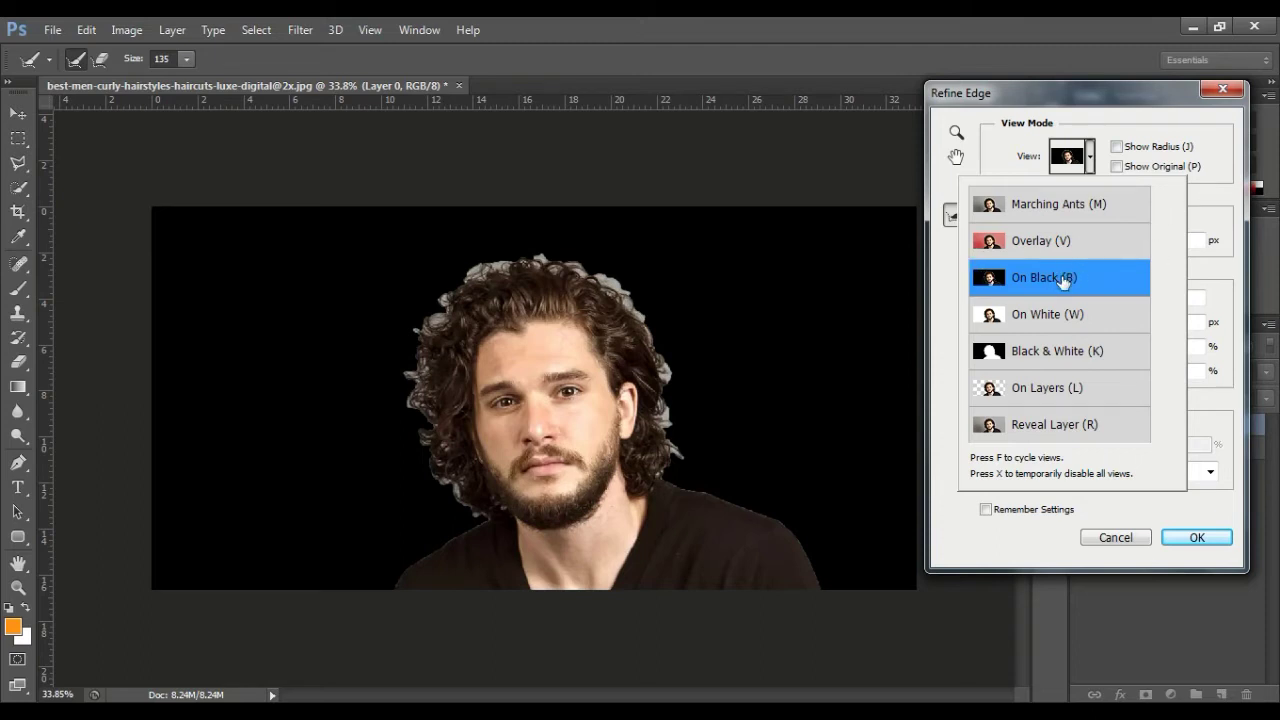
{"action": "left_click", "coordinate": [1213, 206]}
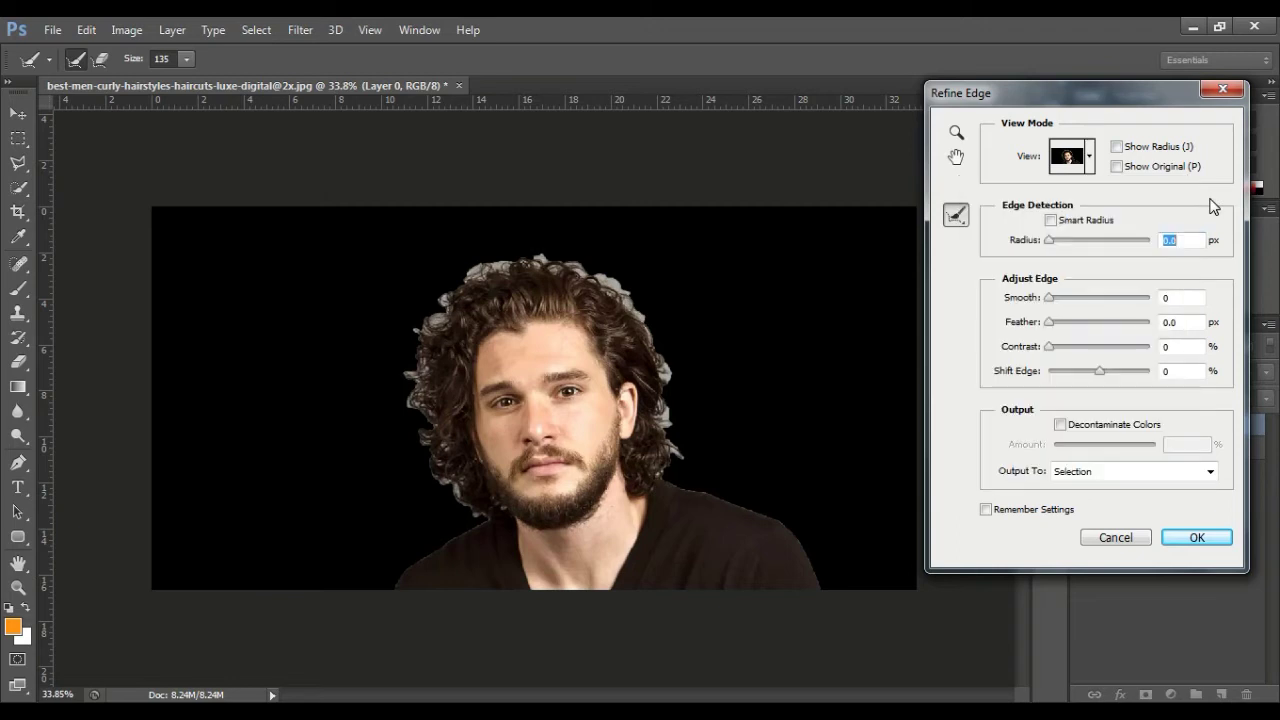
{"action": "left_click", "coordinate": [1073, 222]}
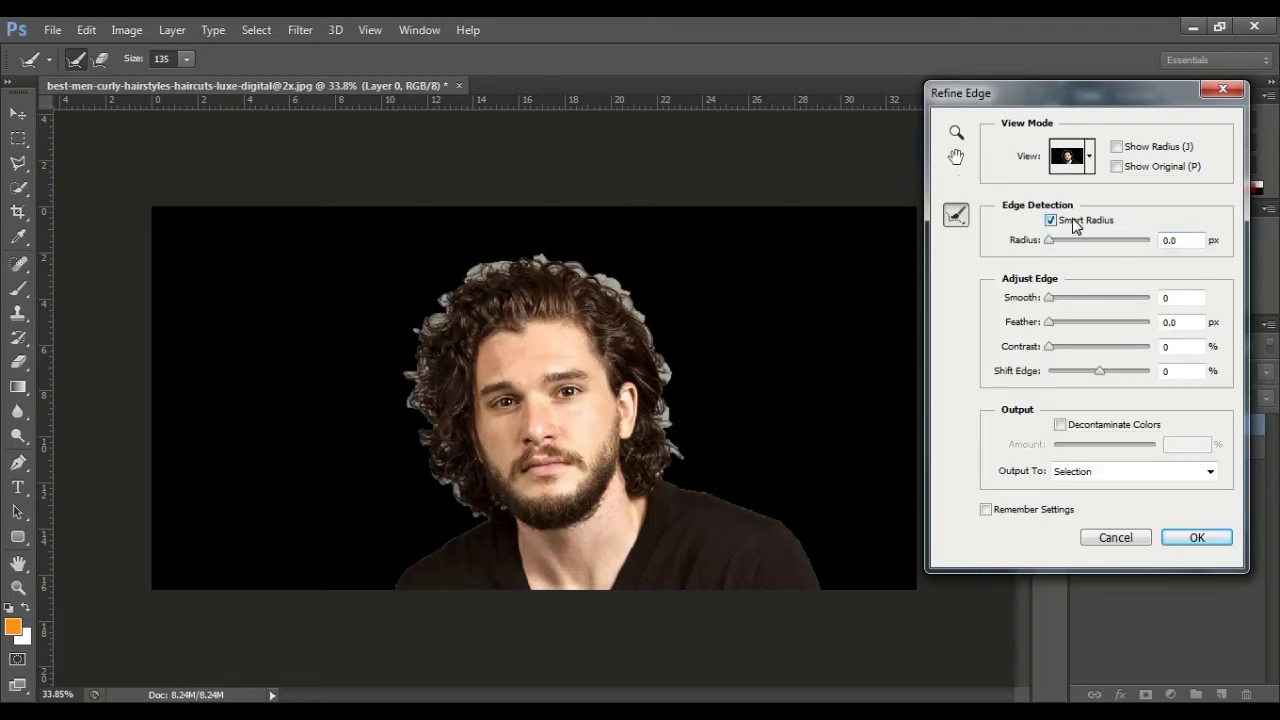
{"action": "double_click", "coordinate": [1172, 240]}
{"action": "type", "text": "9"}
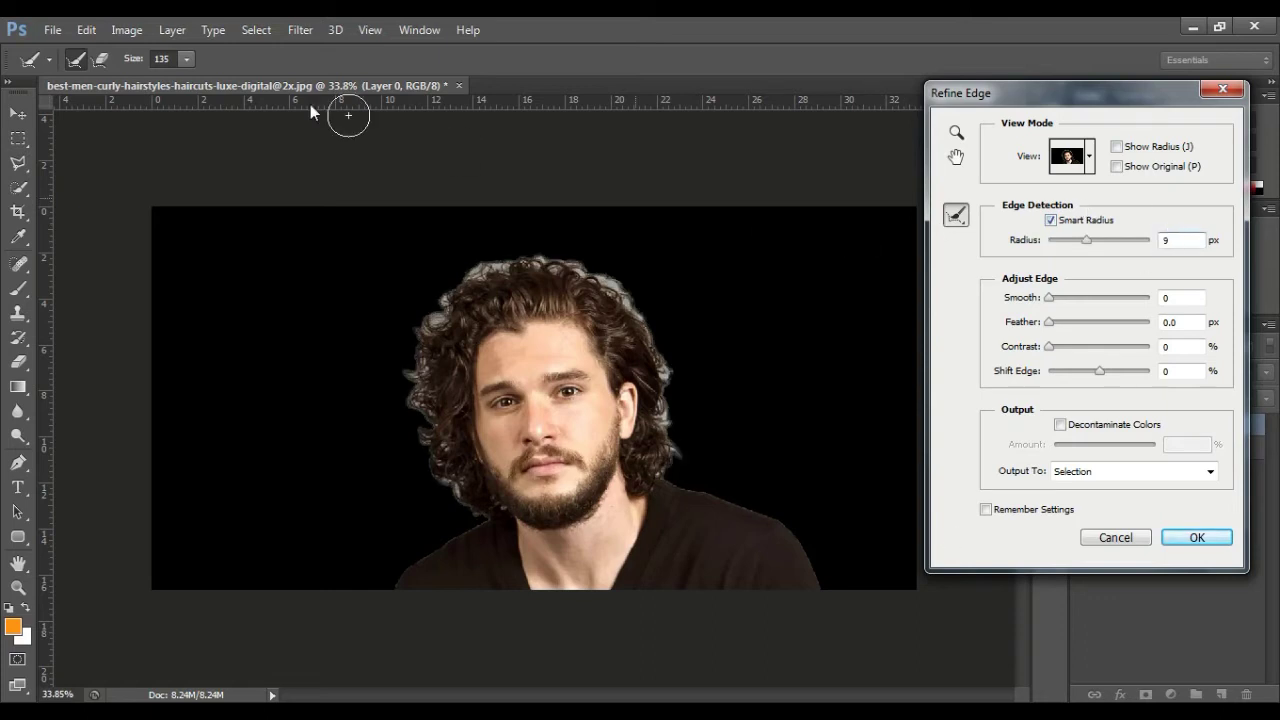
{"action": "left_click", "coordinate": [170, 59]}
Adjust the refine brush size and paint along the jaw and curly hair edges
{"action": "double_click", "coordinate": [170, 59]}
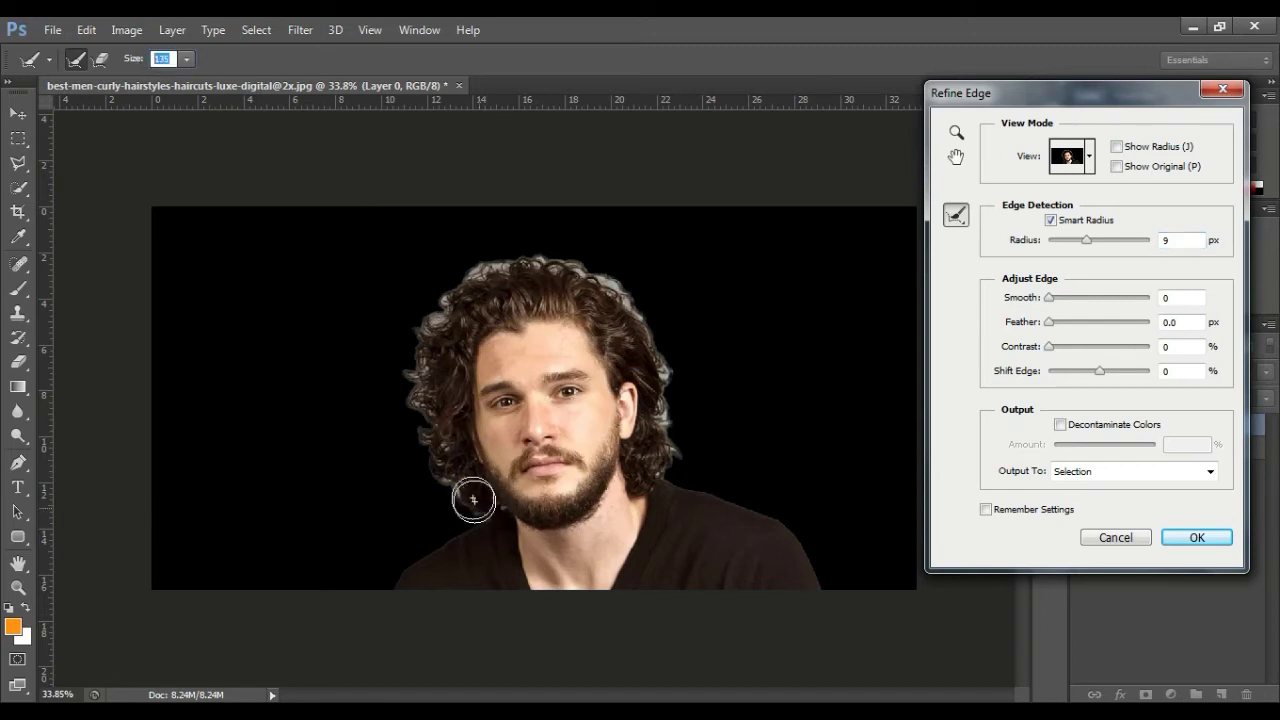
{"action": "mouse_move", "coordinate": [484, 514]}
{"action": "left_mouse_down"}
{"action": "mouse_move", "coordinate": [432, 406]}
{"action": "mouse_move", "coordinate": [491, 271]}
{"action": "mouse_move", "coordinate": [594, 277]}
{"action": "mouse_move", "coordinate": [627, 308]}
{"action": "mouse_move", "coordinate": [668, 400]}
{"action": "mouse_move", "coordinate": [672, 465]}
{"action": "left_mouse_up"}
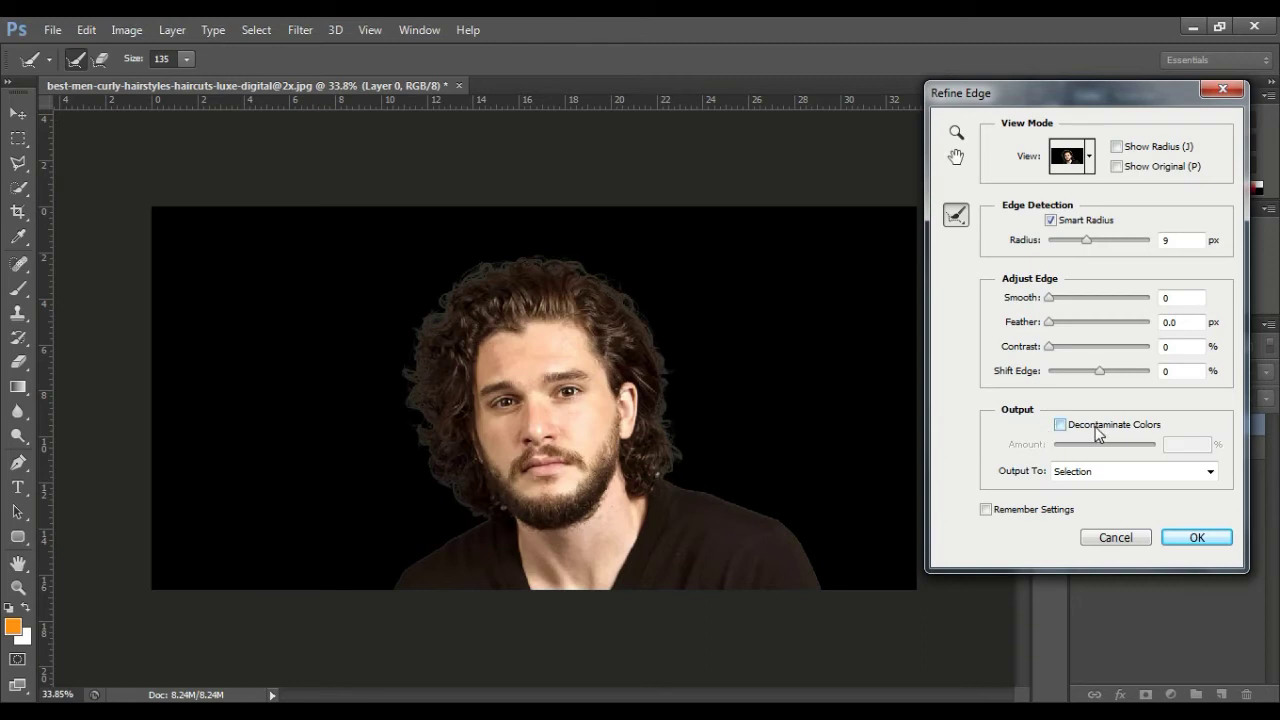
Decontaminate colours at amount 80 and output to a new layer with layer mask
{"action": "left_click", "coordinate": [1097, 432]}
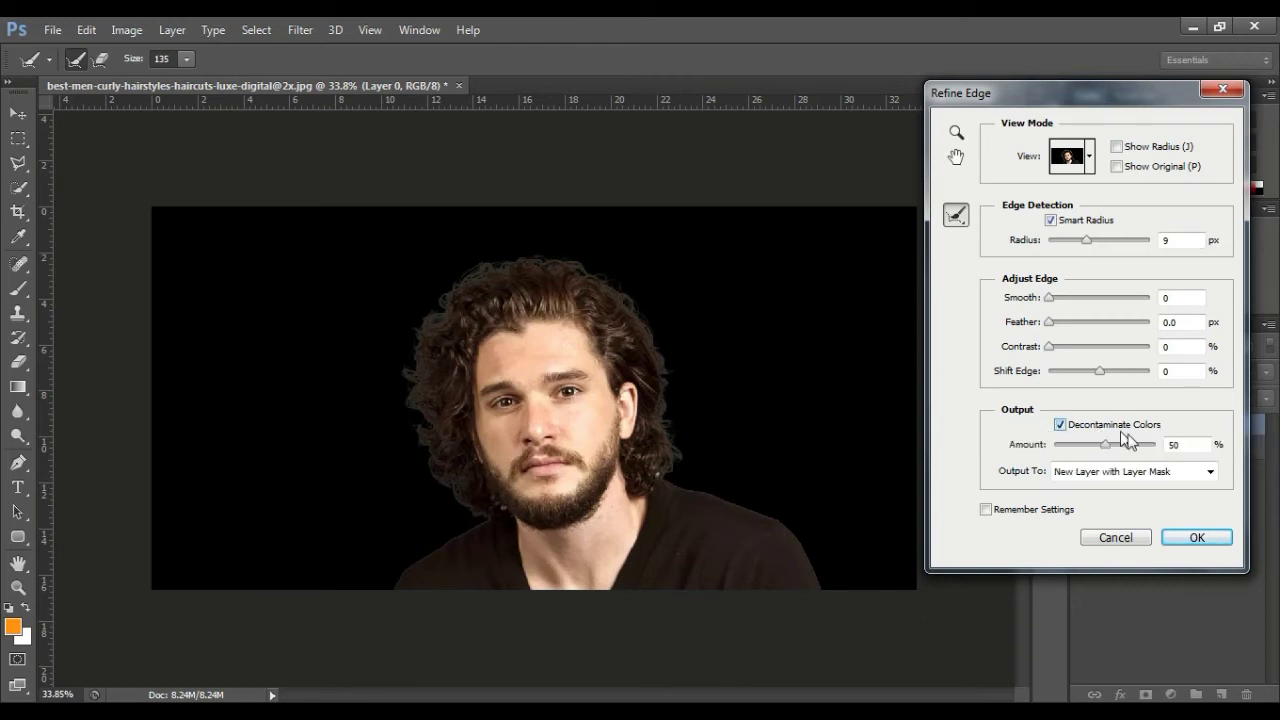
{"action": "left_click_drag", "start_coordinate": [1181, 450], "coordinate": [1141, 452]}
{"action": "type", "text": "80"}
{"action": "left_click", "coordinate": [1200, 538]}
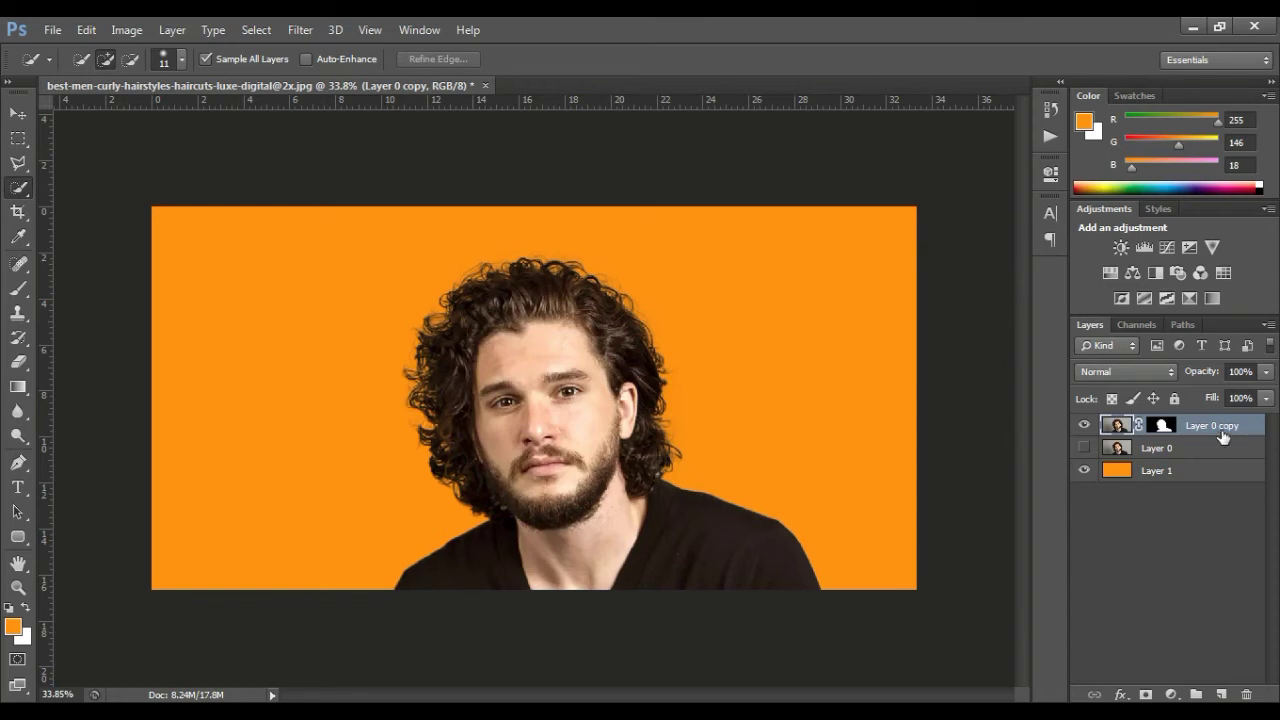
Duplicate the masked cutout and merge it with Layer 0 copy into Layer 0 copy 2
{"action": "key", "text": "ctrl+j"}
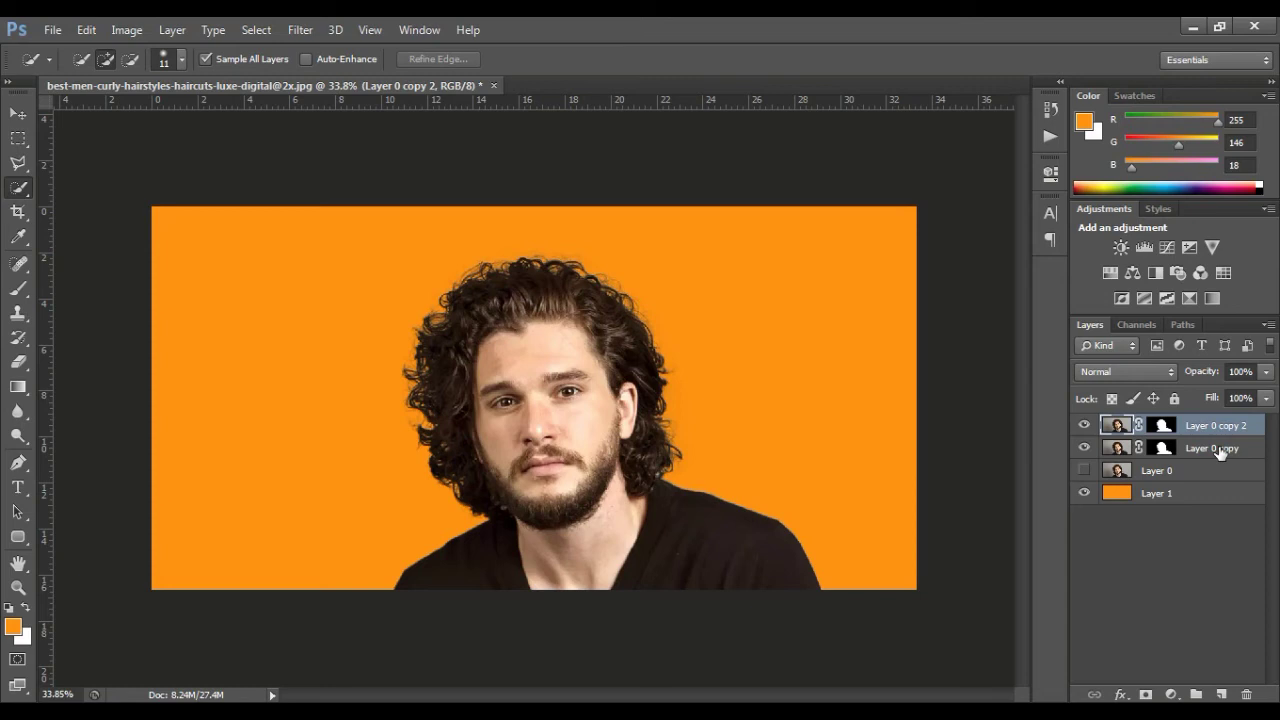
{"action": "left_click", "coordinate": [1219, 450], "text": "shift"}
{"action": "right_click", "coordinate": [1219, 448]}
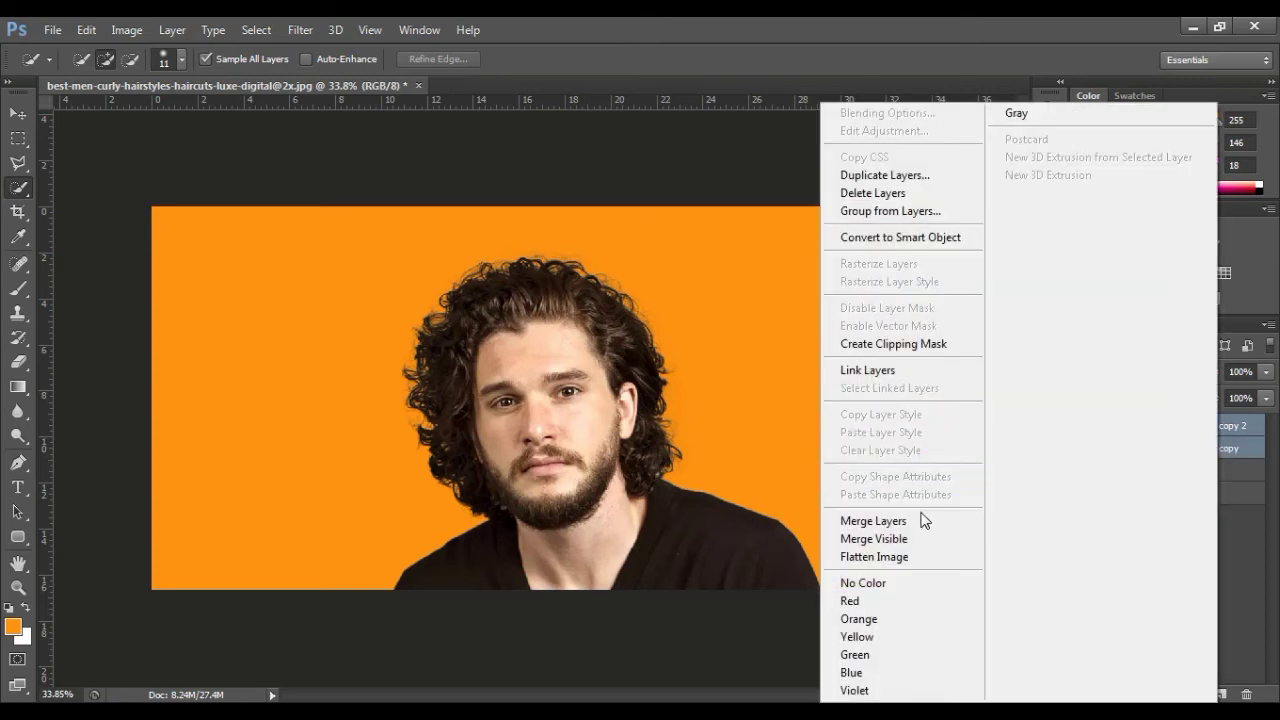
{"action": "left_click", "coordinate": [919, 528]}
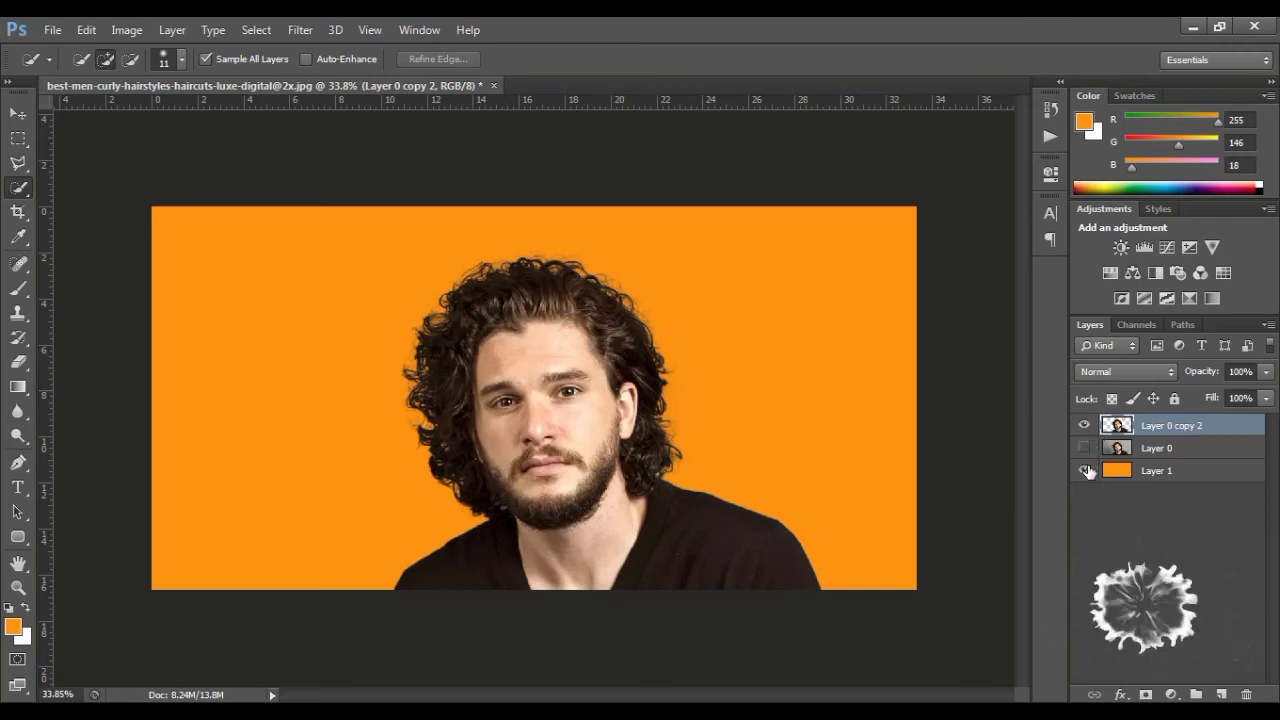
Hide orange Layer 1, zoom in on the hair edges, and leave Layer 1 hidden
{"action": "left_click", "coordinate": [1084, 470]}
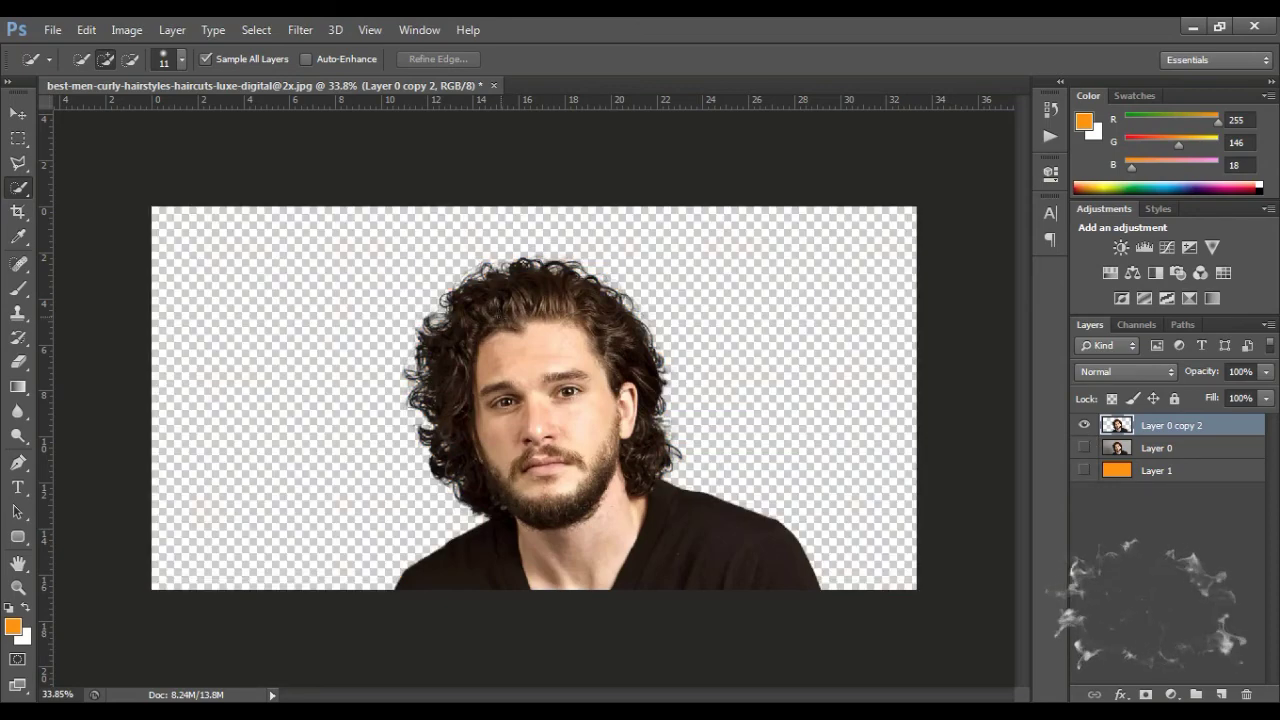
{"action": "scroll", "coordinate": [484, 274], "scroll_direction": "up", "scroll_amount": 5}
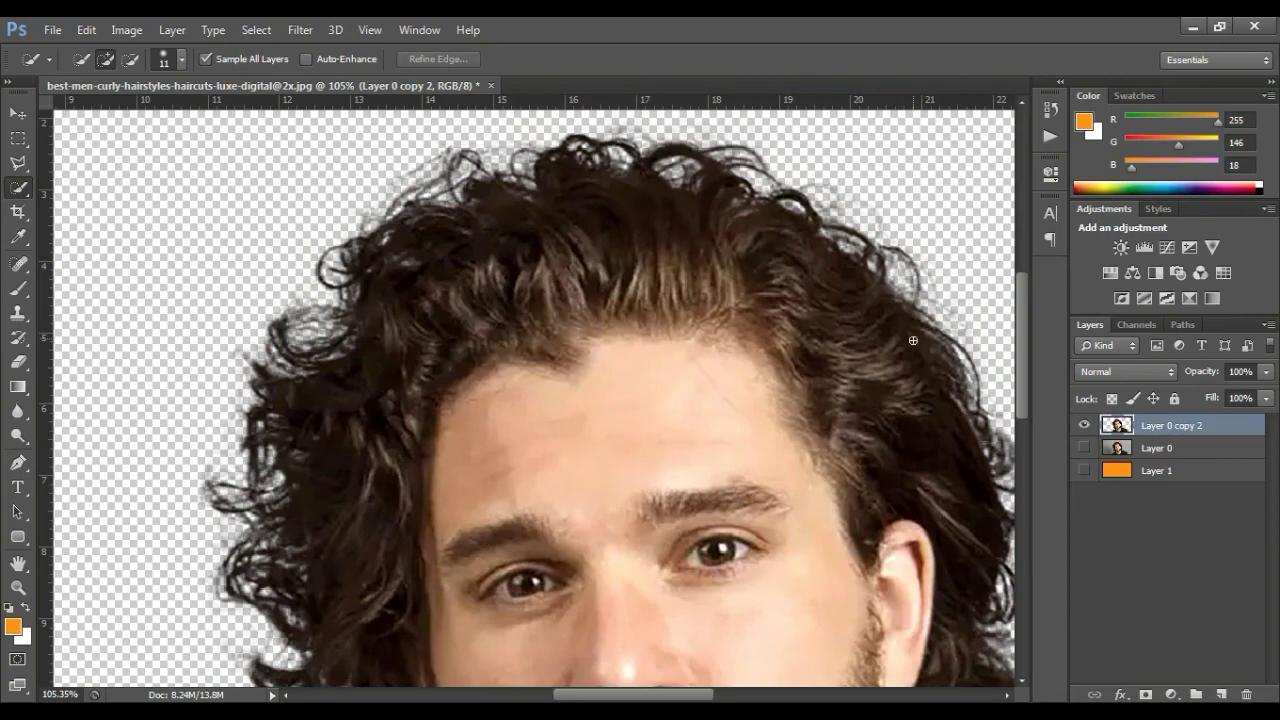
{"action": "scroll", "coordinate": [913, 341], "scroll_direction": "down", "scroll_amount": 2}
{"action": "scroll", "coordinate": [913, 345], "scroll_direction": "down", "scroll_amount": 1}
{"action": "scroll", "coordinate": [913, 350], "scroll_direction": "down", "scroll_amount": 1}
{"action": "scroll", "coordinate": [914, 358], "scroll_direction": "down", "scroll_amount": 1}
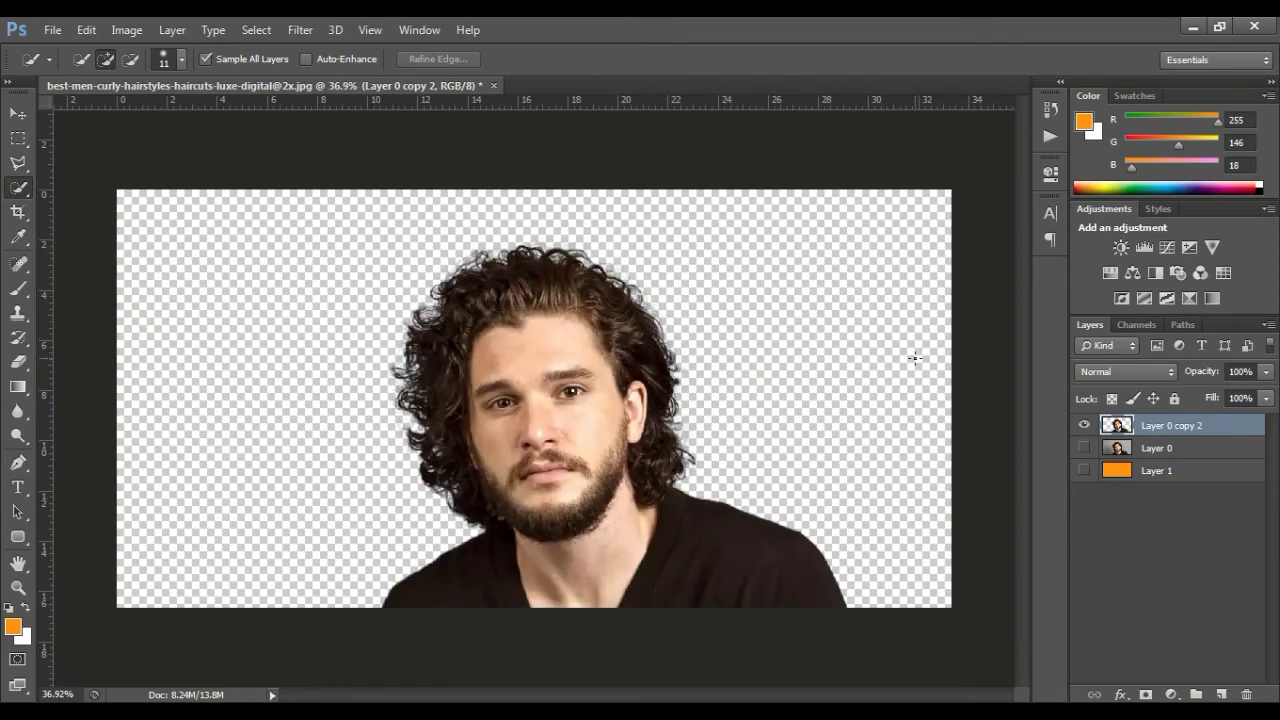
{"action": "left_click", "coordinate": [1084, 471]}
{"action": "left_click", "coordinate": [1084, 471]}
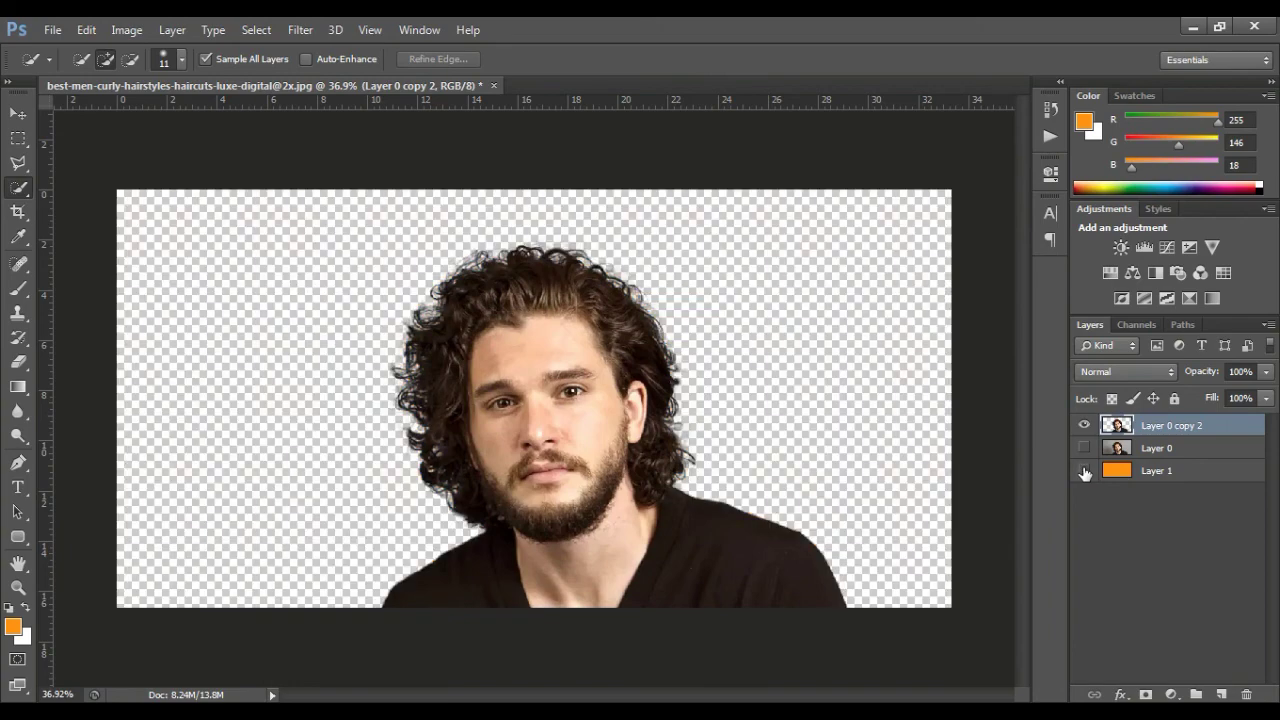